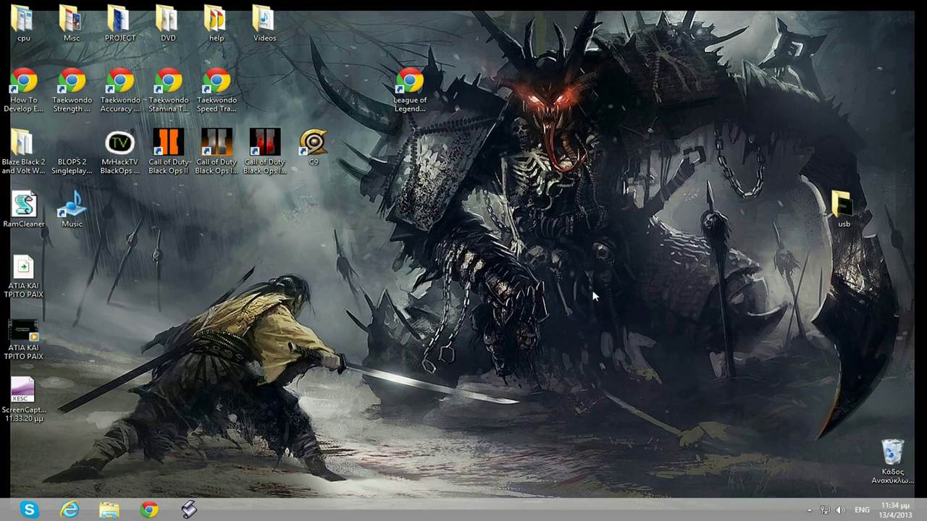
- Launch MSI Afterburner, bring up its main window and open its properties
{"action": "left_click", "coordinate": [7, 515]}
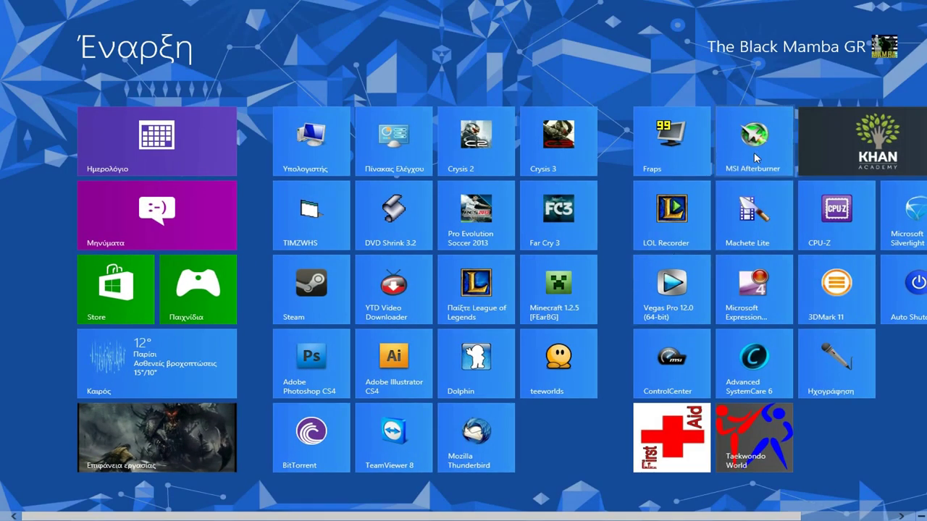
{"action": "key", "text": "super"}
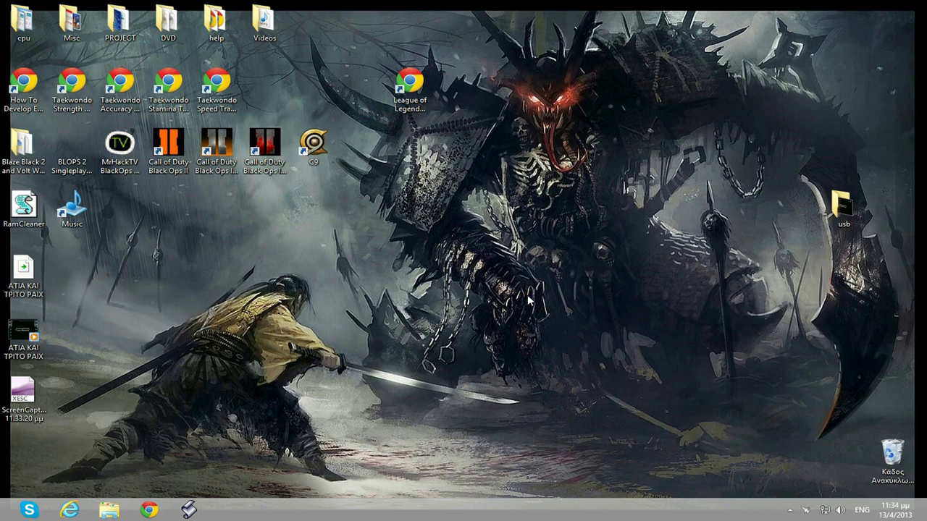
{"action": "left_click", "coordinate": [805, 510]}
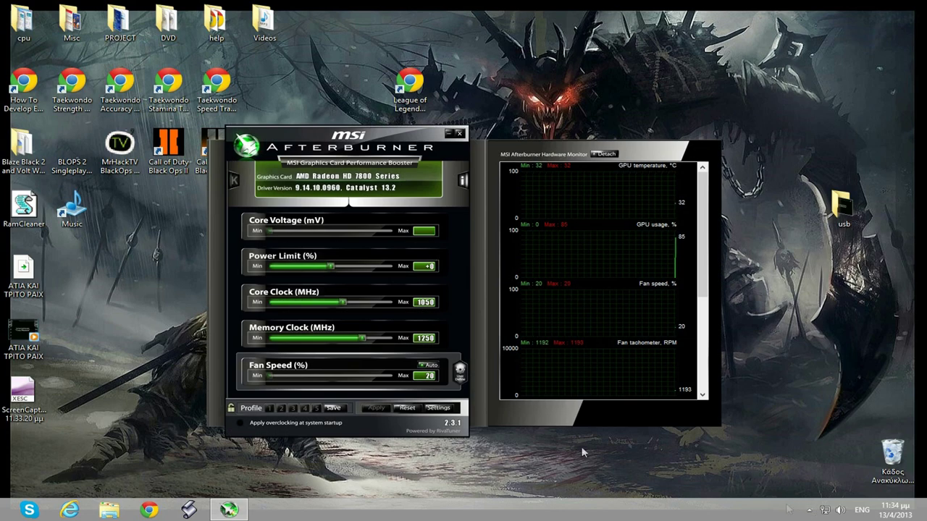
{"action": "left_click", "coordinate": [437, 409]}
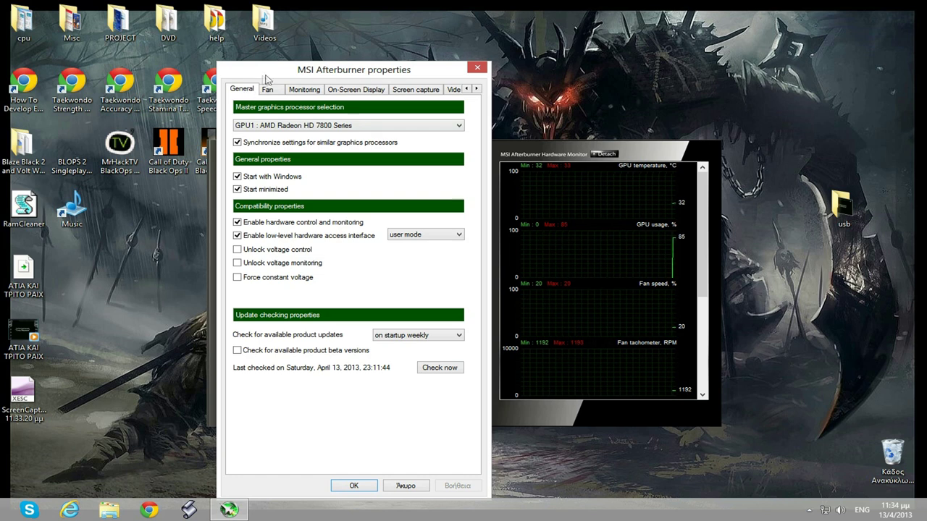
- Look through the fan, monitoring, on-screen display and screen capture settings
{"action": "left_click", "coordinate": [268, 89]}
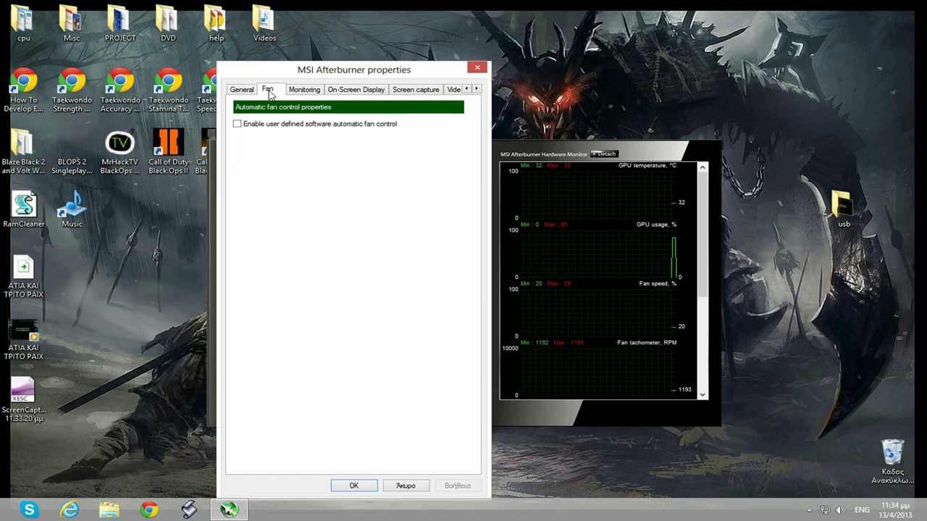
{"action": "left_click", "coordinate": [310, 92]}
{"action": "left_click", "coordinate": [348, 91]}
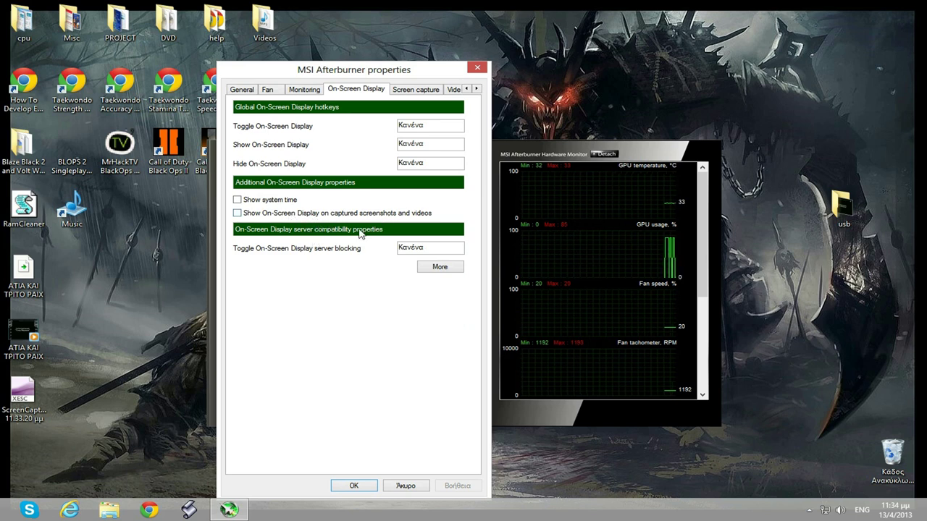
{"action": "left_click", "coordinate": [411, 90]}
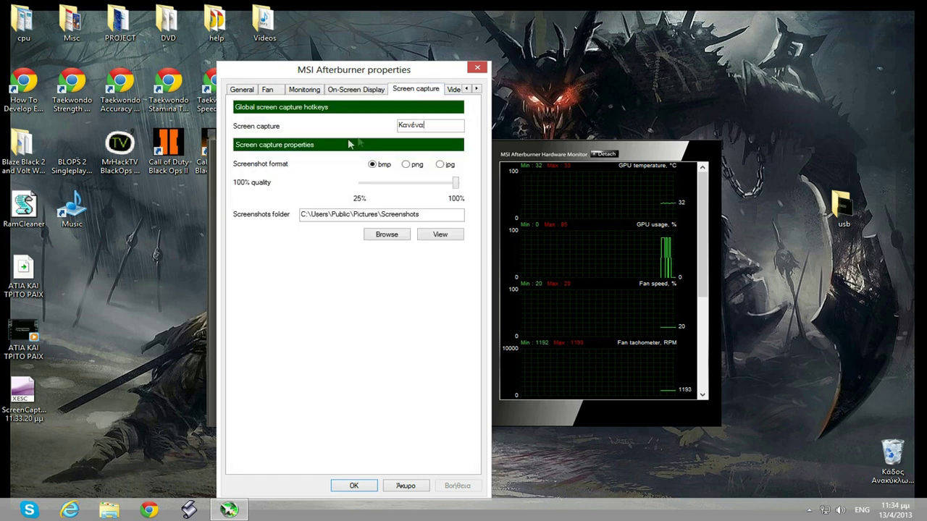
- Clear the global video capture hotkey and assign F8 to it
{"action": "left_click", "coordinate": [454, 90]}
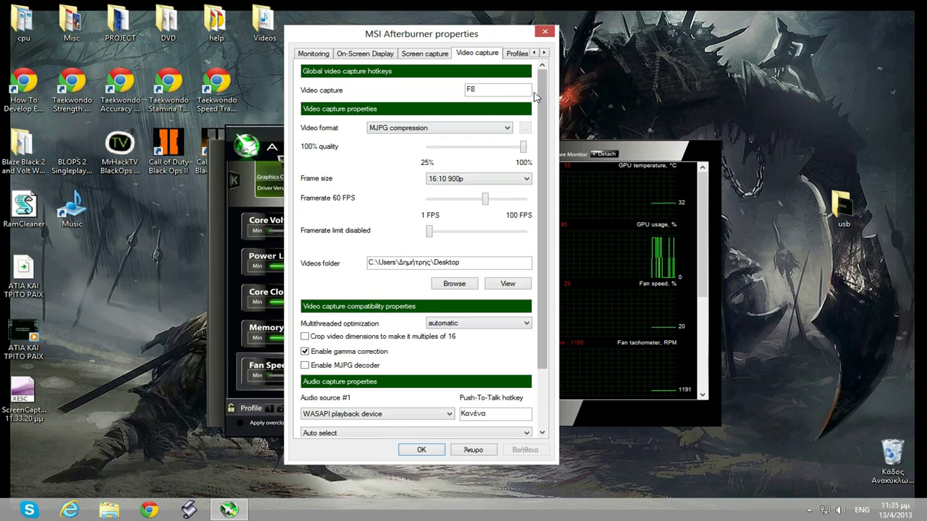
{"action": "left_click", "coordinate": [493, 92]}
{"action": "key", "text": "BackSpace"}
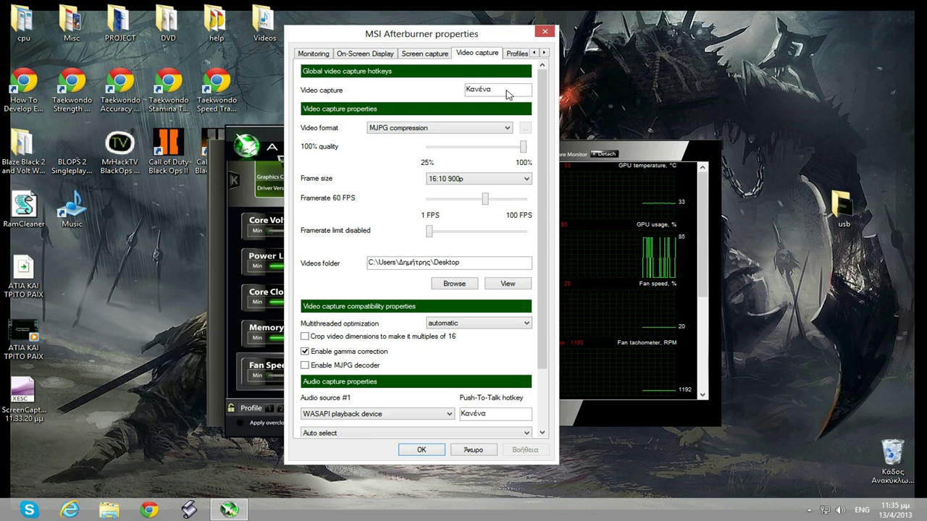
{"action": "key", "text": "F8"}
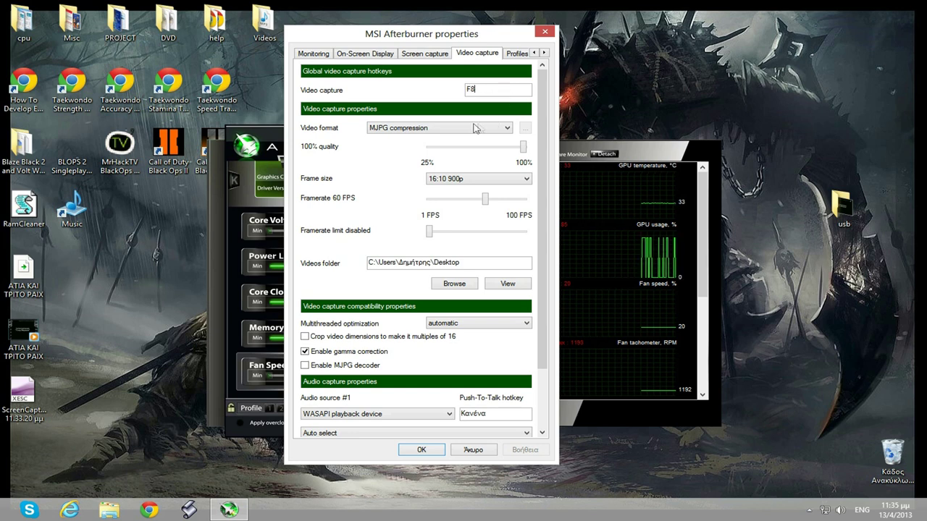
- Set the video format to MJPG compression after reviewing the available compression formats
{"action": "left_click", "coordinate": [445, 129]}
{"action": "left_click", "coordinate": [445, 129]}
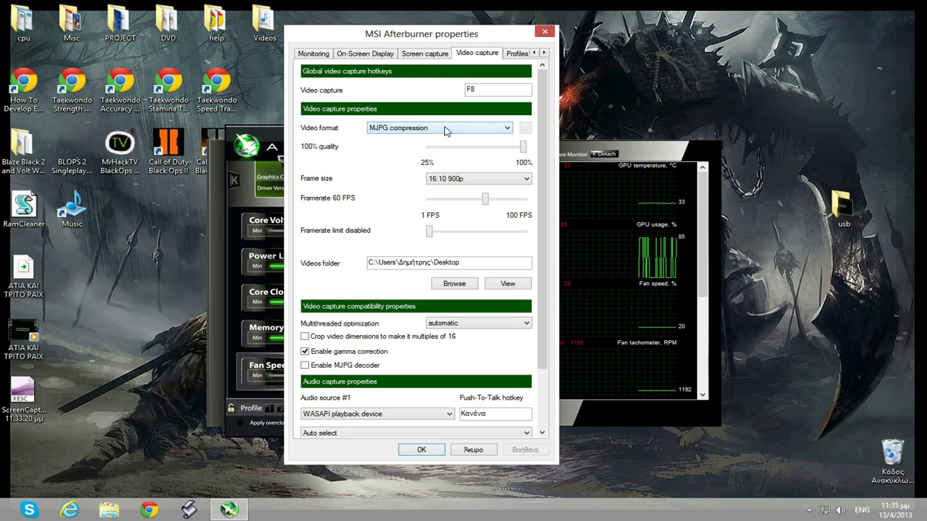
{"action": "left_click", "coordinate": [464, 127]}
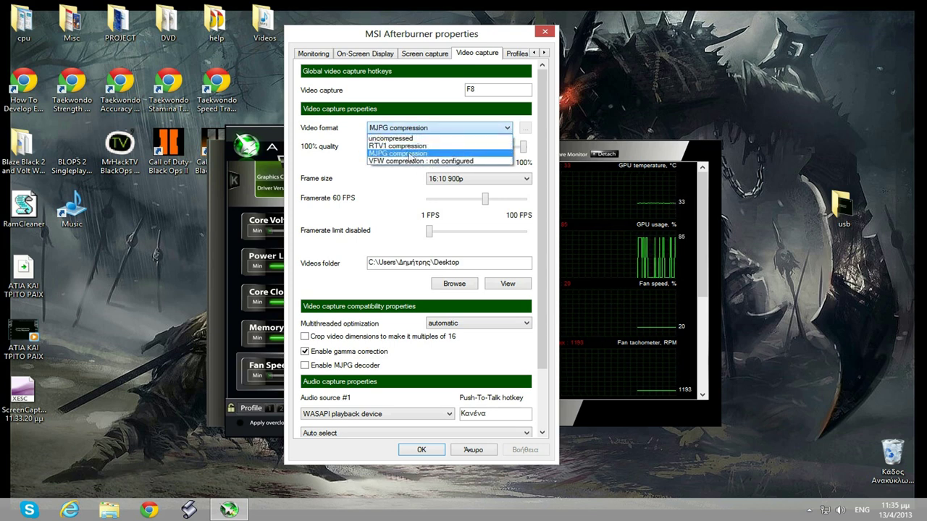
{"action": "left_click", "coordinate": [388, 154]}
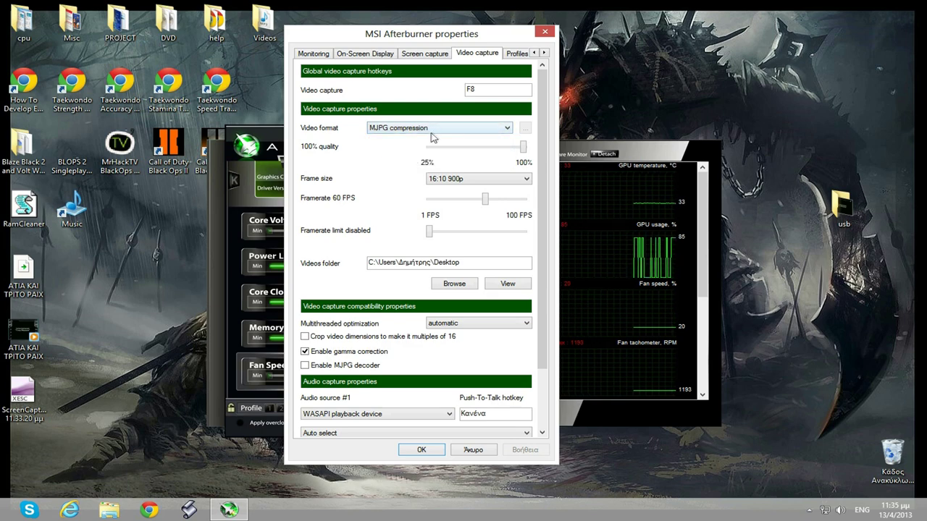
{"action": "left_click", "coordinate": [435, 134]}
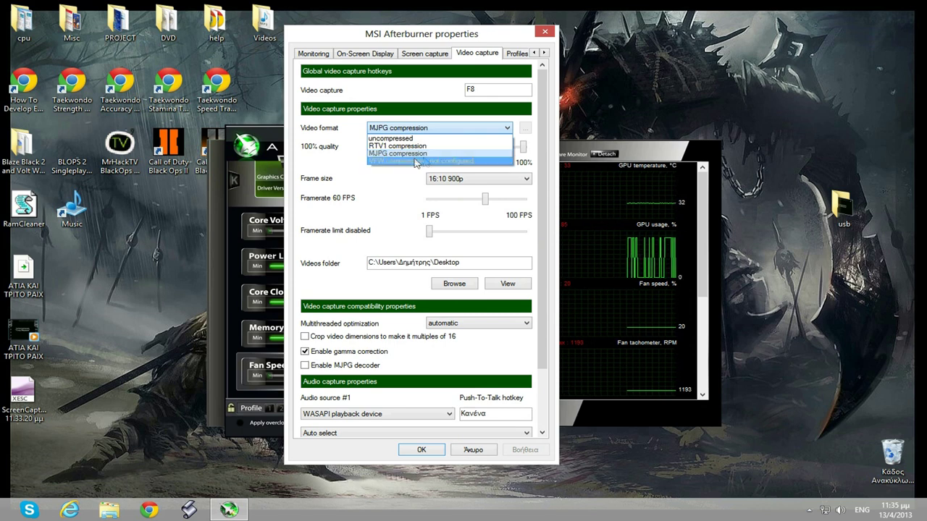
{"action": "left_click", "coordinate": [348, 156]}
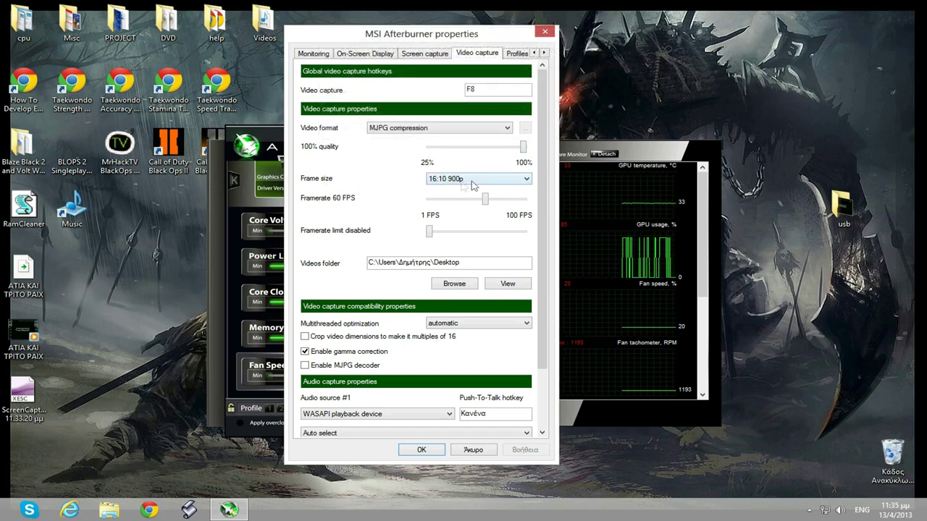
- Try the 16:9 720p frame size for captured video, and set it back to 16:10 900p
{"action": "left_click", "coordinate": [528, 181]}
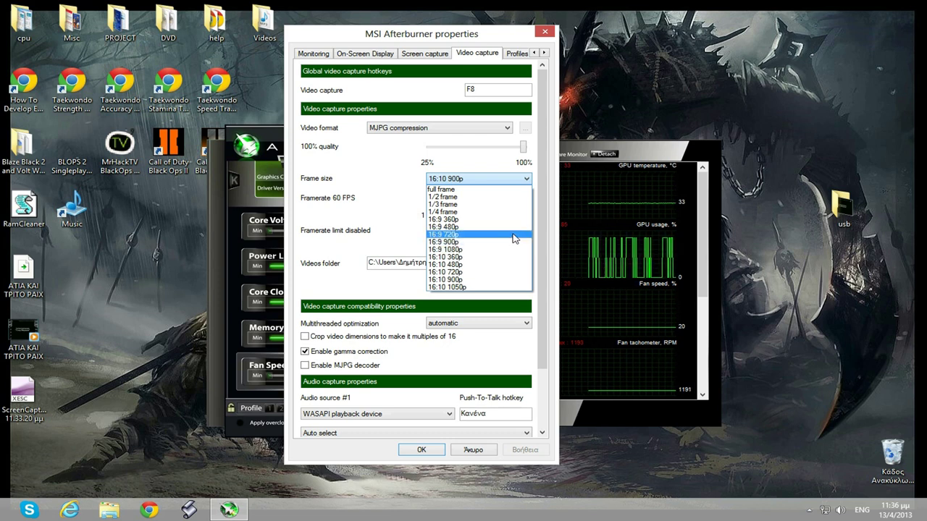
{"action": "left_click", "coordinate": [485, 236]}
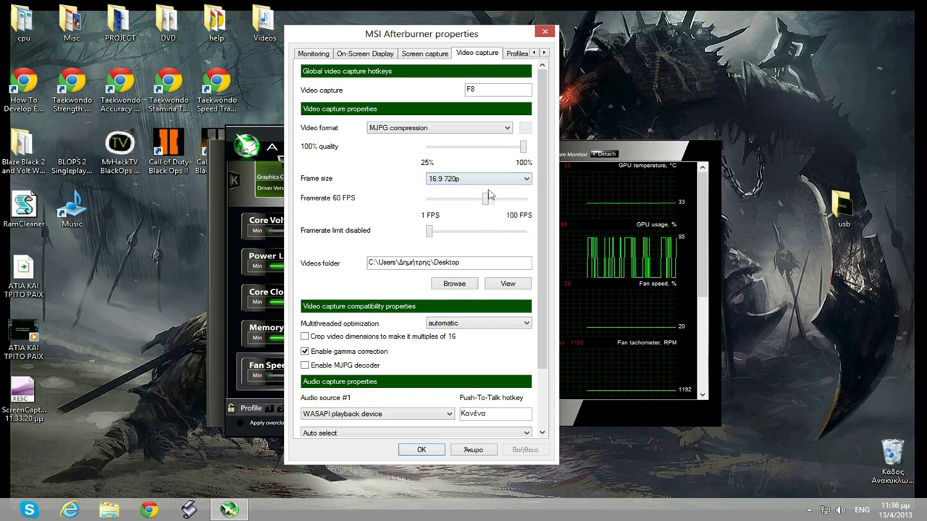
{"action": "left_click", "coordinate": [497, 179]}
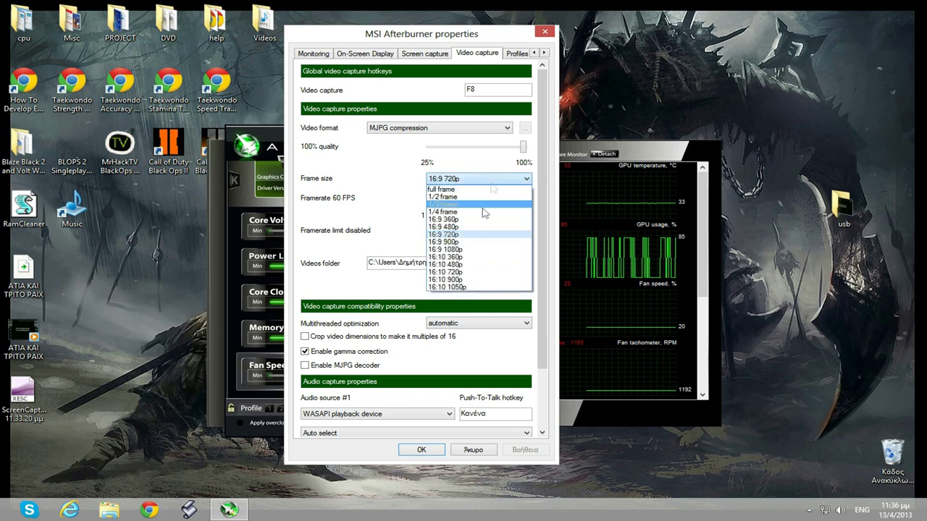
{"action": "left_click", "coordinate": [470, 279]}
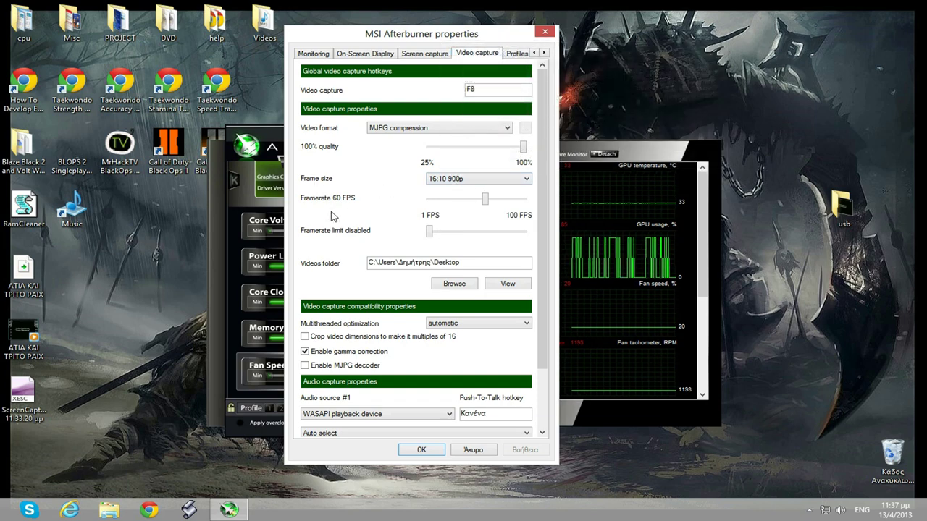
- Try a video capture framerate of 31 FPS, and set it back to 60 FPS
{"action": "left_click", "coordinate": [491, 203]}
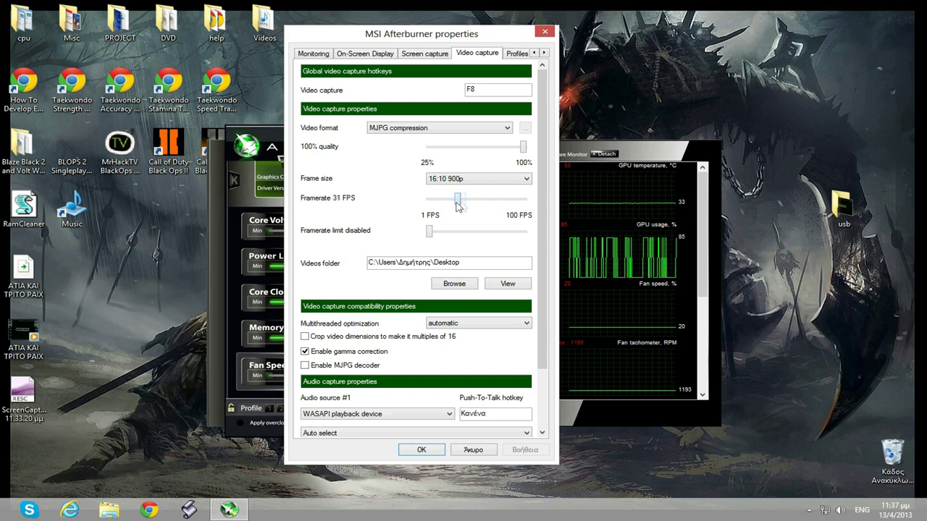
{"action": "left_click_drag", "start_coordinate": [501, 201], "coordinate": [460, 207]}
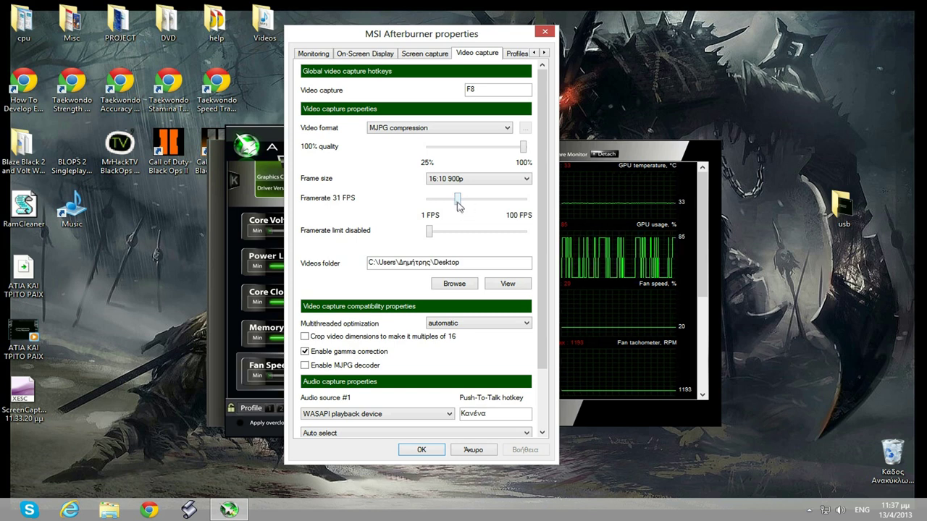
{"action": "left_click_drag", "start_coordinate": [457, 207], "coordinate": [487, 210]}
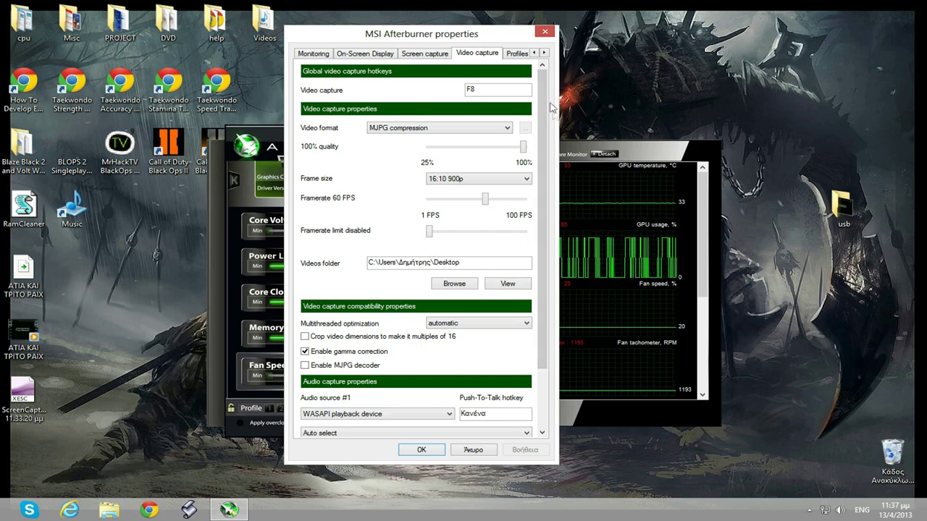
- Set multithreaded optimization to automatic and review the gamma correction and MJPG decoder options
{"action": "left_click_drag", "start_coordinate": [545, 82], "coordinate": [549, 147]}
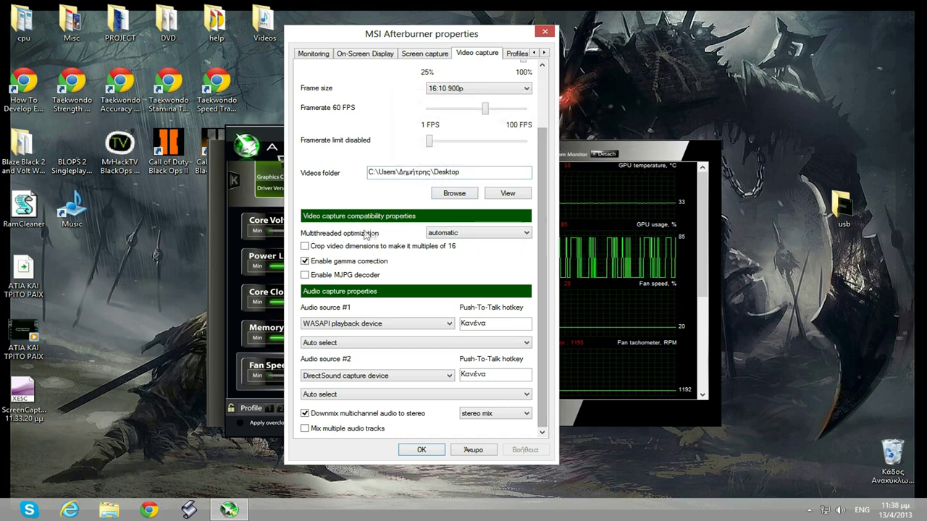
{"action": "left_click", "coordinate": [461, 233]}
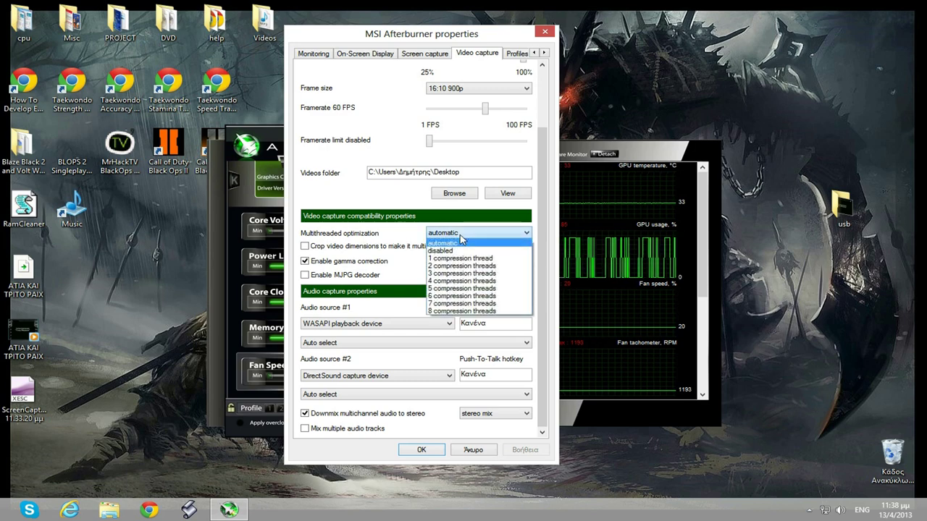
{"action": "left_click", "coordinate": [464, 240]}
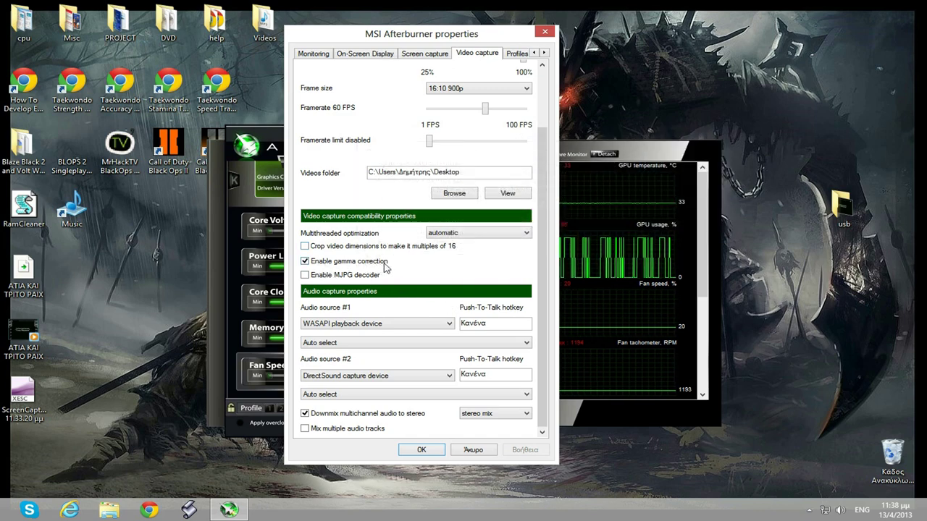
{"action": "mouse_move", "coordinate": [387, 267]}
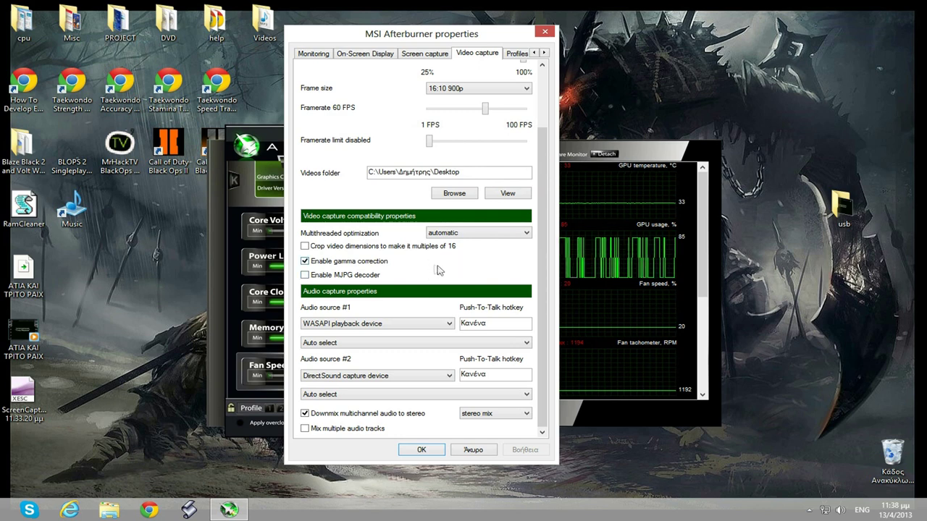
{"action": "mouse_move", "coordinate": [439, 270]}
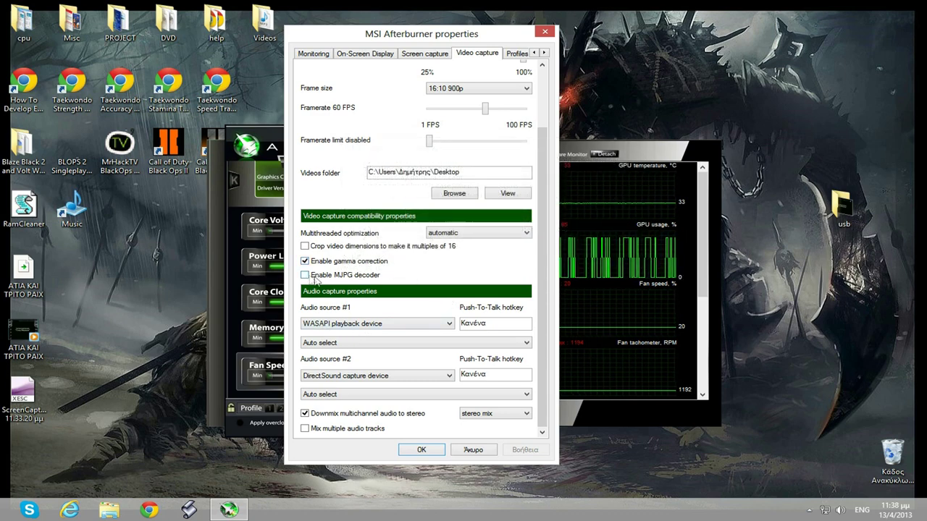
{"action": "mouse_move", "coordinate": [350, 277]}
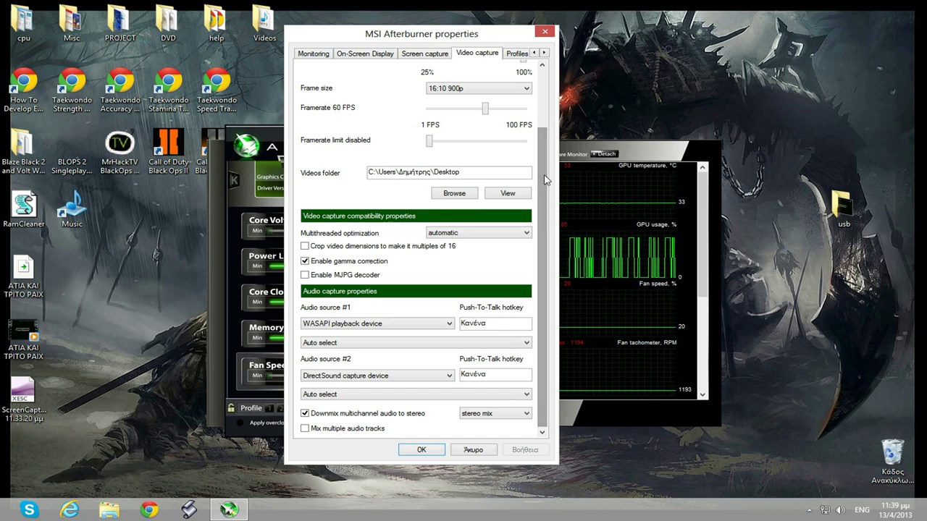
{"action": "key", "text": "super"}
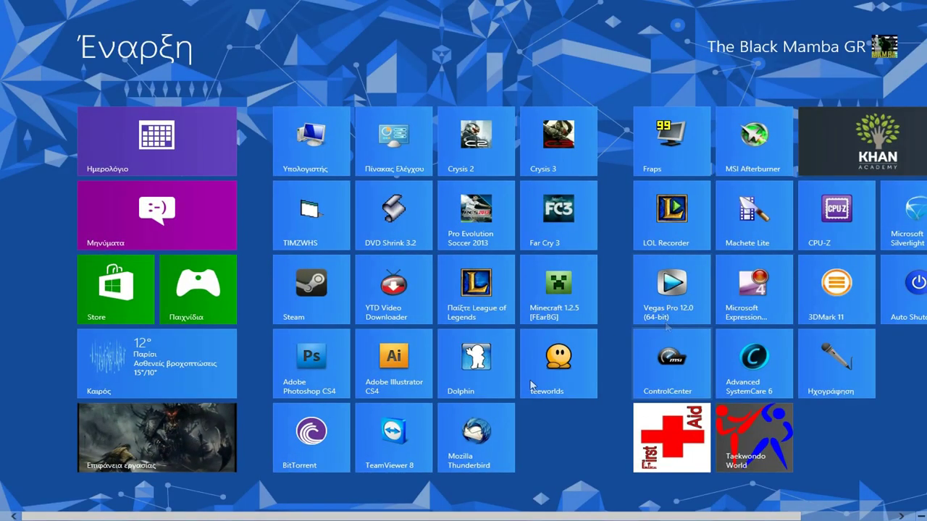
{"action": "left_click", "coordinate": [166, 445]}
{"action": "left_click_drag", "start_coordinate": [545, 294], "coordinate": [562, 187]}
{"action": "scroll", "coordinate": [454, 187], "scroll_direction": "down", "scroll_amount": 3}
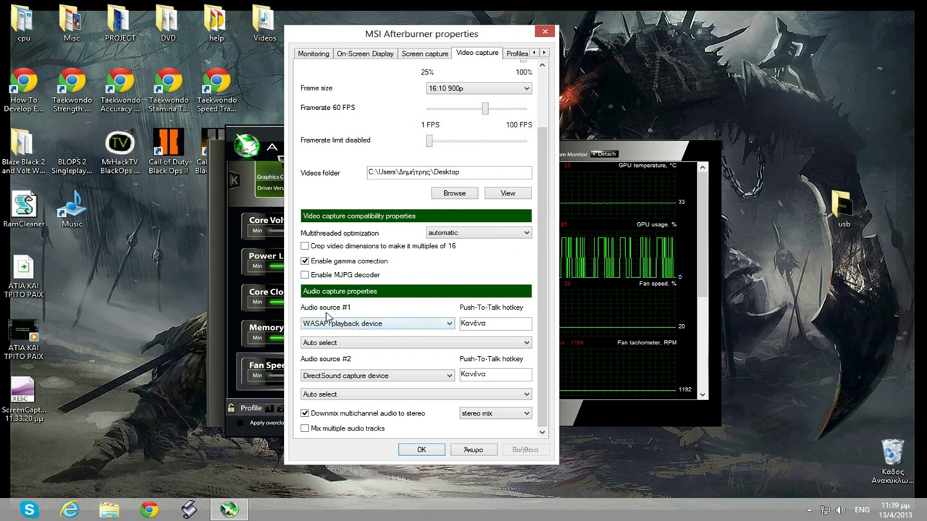
- Set audio source #1 to WASAPI playback device, try the Realtek speakers as its device, and set it back to Auto select
{"action": "left_click", "coordinate": [451, 324]}
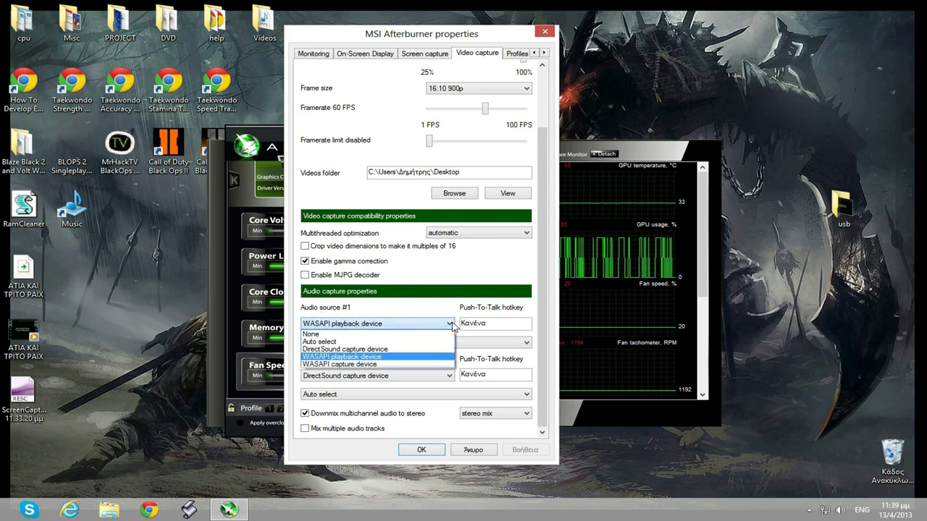
{"action": "left_click", "coordinate": [384, 360]}
{"action": "left_click", "coordinate": [394, 345]}
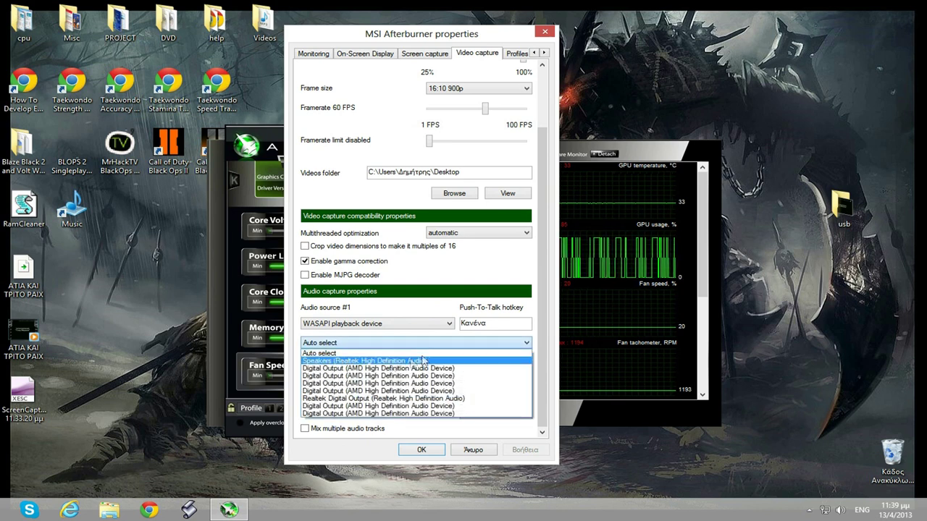
{"action": "left_click", "coordinate": [427, 359]}
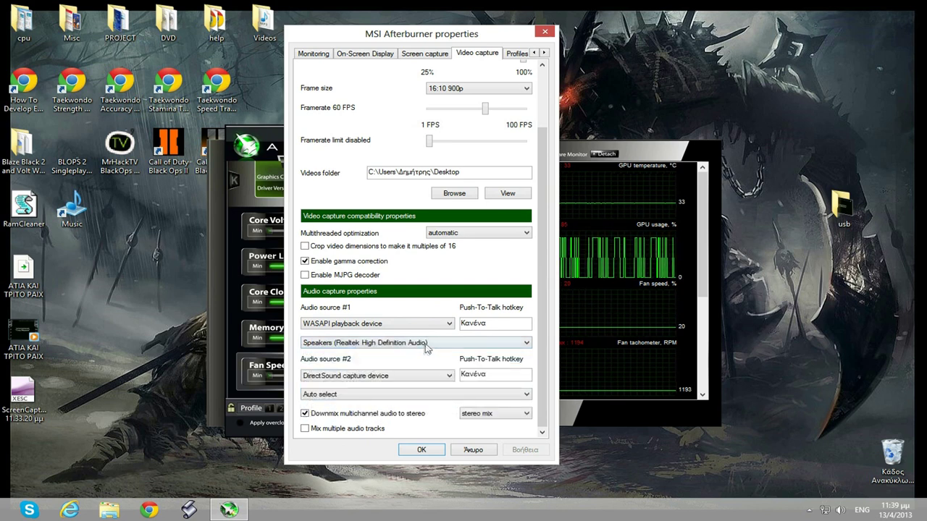
{"action": "left_click", "coordinate": [420, 344]}
{"action": "left_click", "coordinate": [418, 354]}
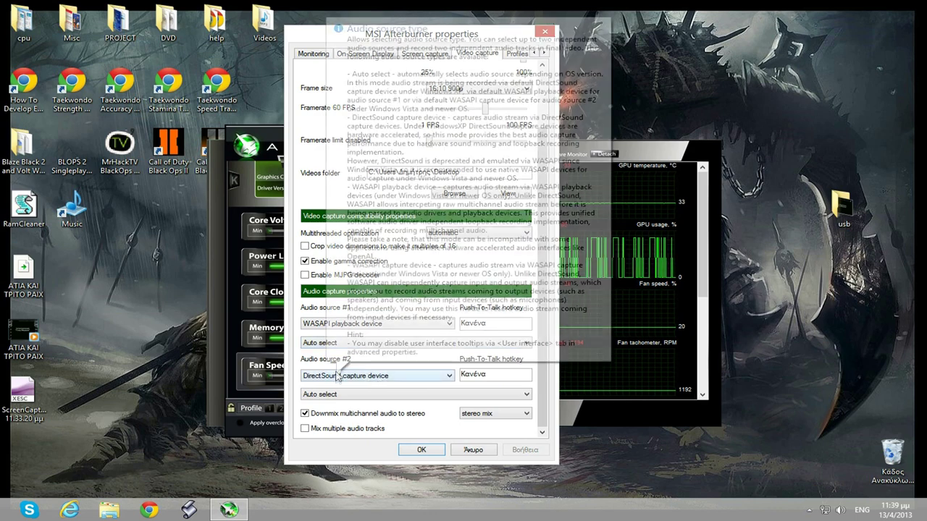
- Set audio source #2 to DirectSound capture device, try the Realtek microphone as its device, and set it back to Auto select
{"action": "left_click", "coordinate": [411, 378]}
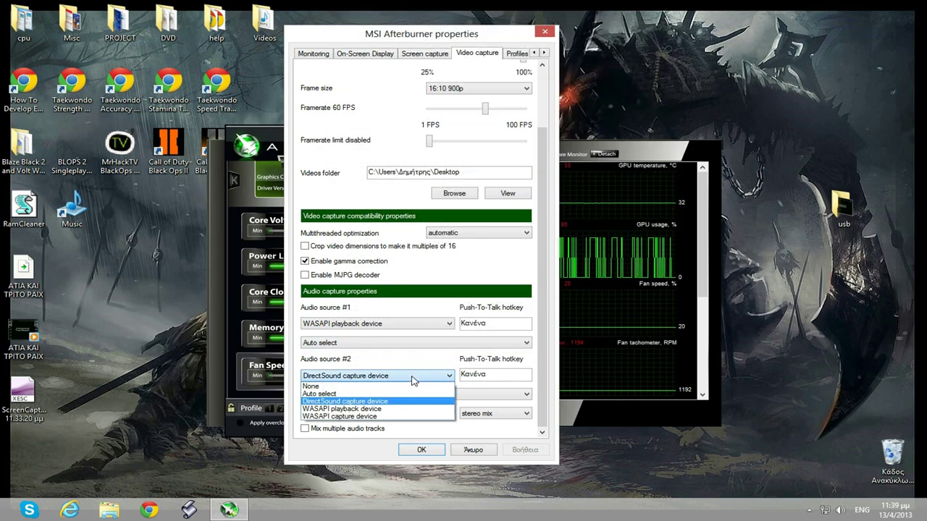
{"action": "left_click", "coordinate": [410, 403]}
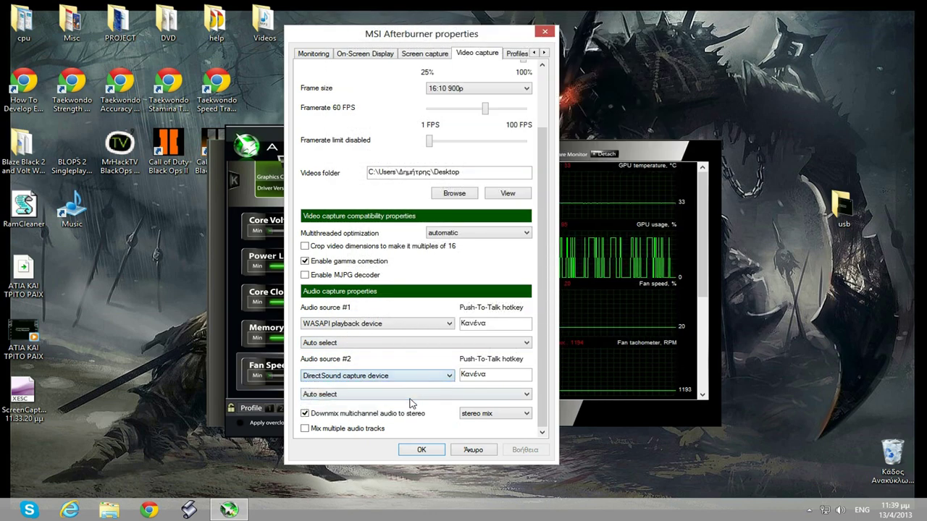
{"action": "left_click", "coordinate": [402, 396]}
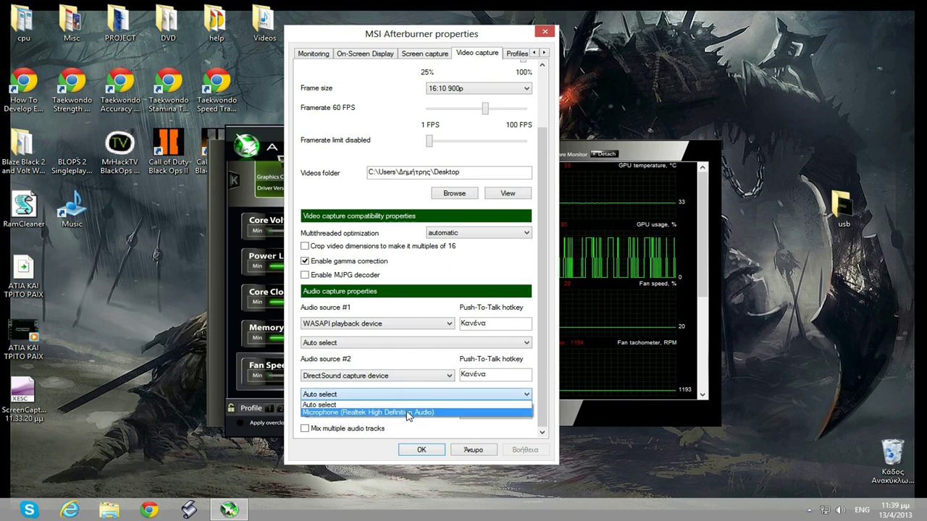
{"action": "left_click", "coordinate": [408, 413]}
{"action": "left_click", "coordinate": [405, 395]}
{"action": "left_click", "coordinate": [403, 404]}
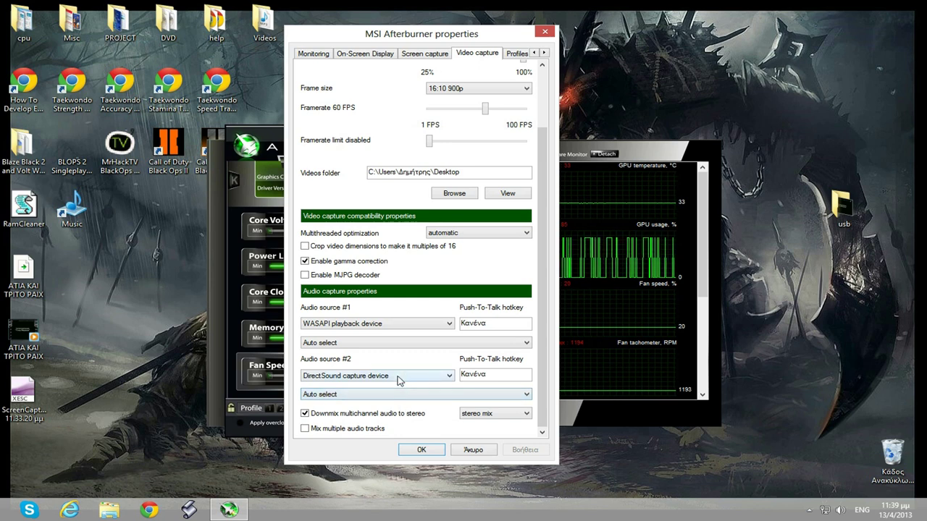
- Try None for audio source #2, and set it back to DirectSound capture device with the Auto select device
{"action": "left_click", "coordinate": [345, 379]}
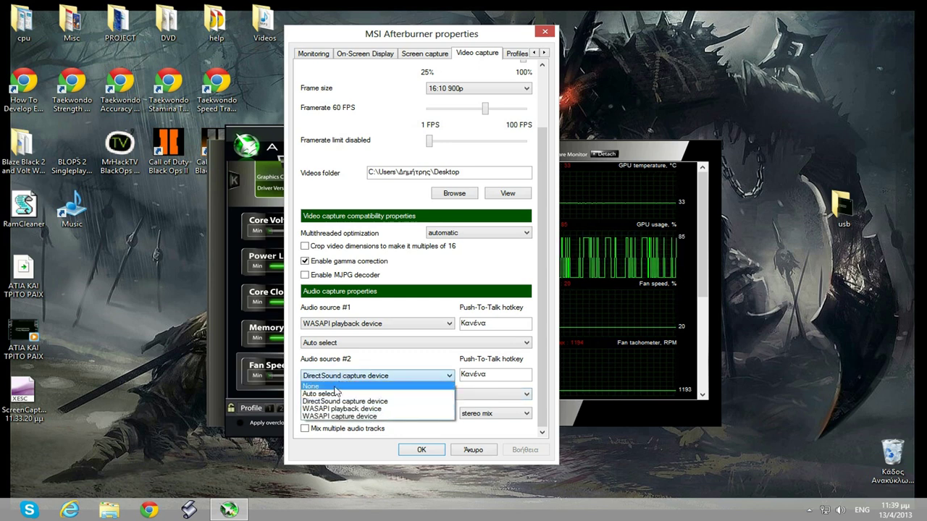
{"action": "left_click", "coordinate": [336, 387]}
{"action": "left_click", "coordinate": [362, 378]}
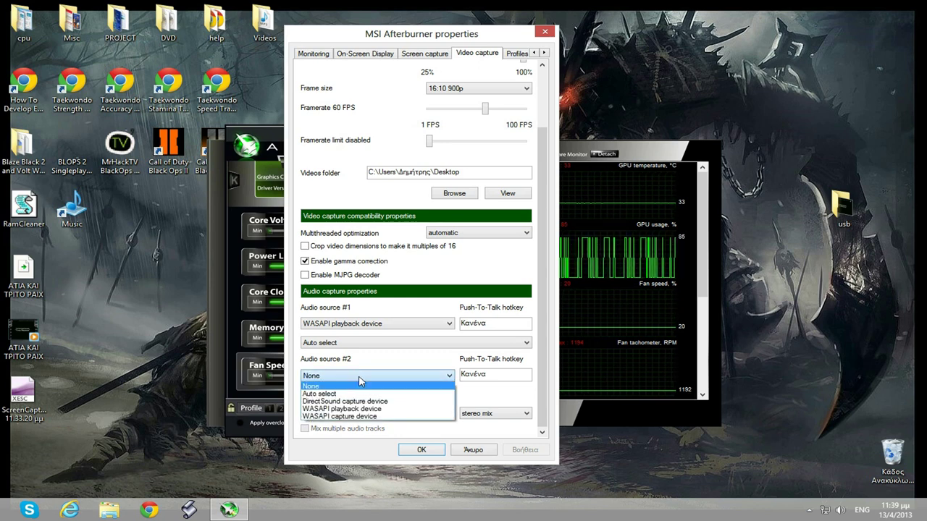
{"action": "left_click", "coordinate": [362, 401]}
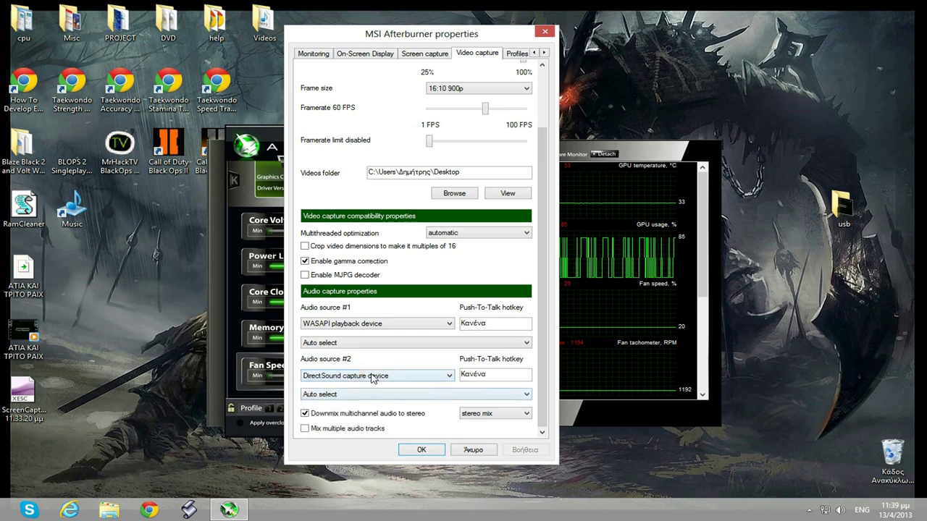
{"action": "left_click", "coordinate": [369, 394]}
{"action": "left_click", "coordinate": [369, 394]}
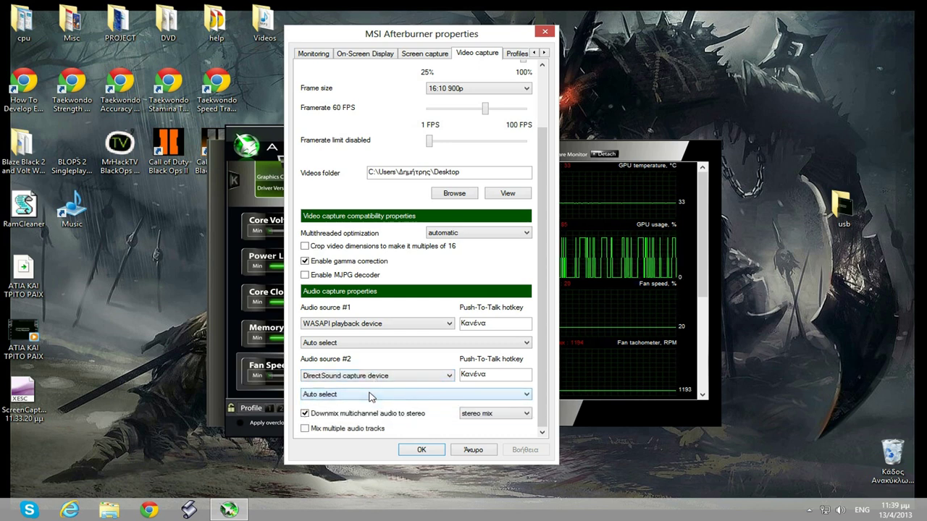
- Review the options for downmixing multichannel audio to stereo and mixing multiple audio tracks
{"action": "mouse_move", "coordinate": [469, 380]}
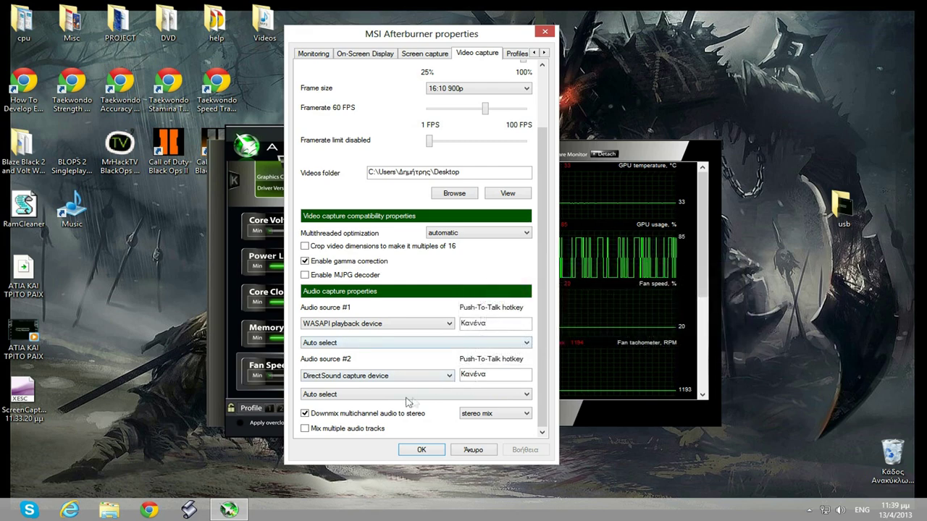
{"action": "mouse_move", "coordinate": [409, 378]}
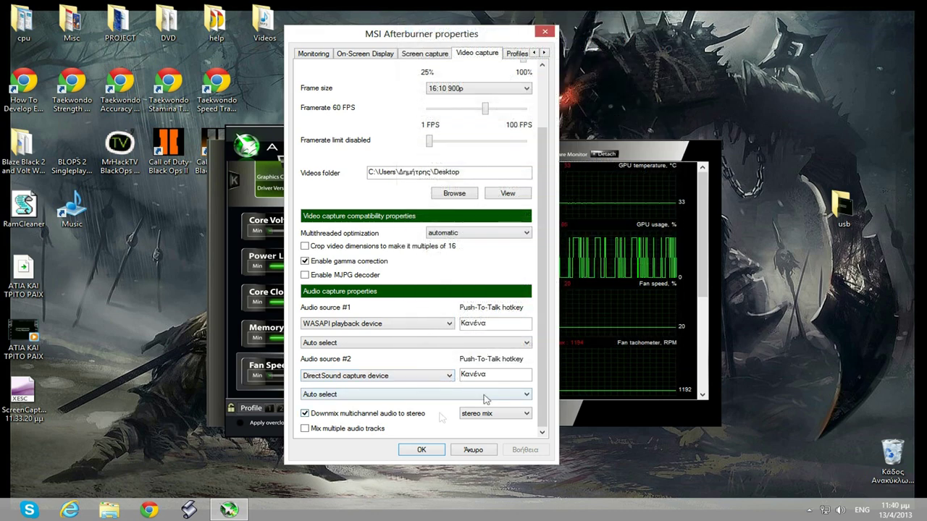
{"action": "mouse_move", "coordinate": [542, 355]}
{"action": "left_mouse_down"}
{"action": "mouse_move", "coordinate": [552, 312]}
{"action": "mouse_move", "coordinate": [554, 362]}
{"action": "left_mouse_up"}
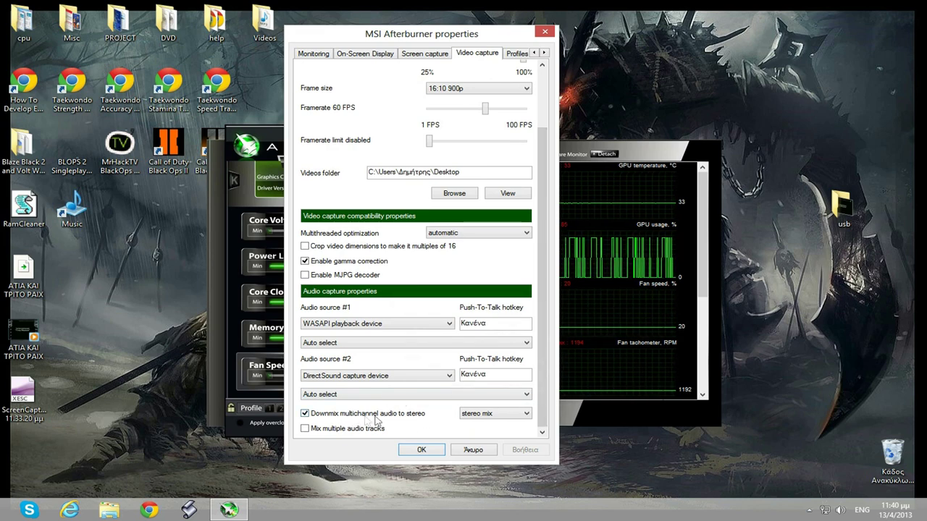
{"action": "mouse_move", "coordinate": [403, 420]}
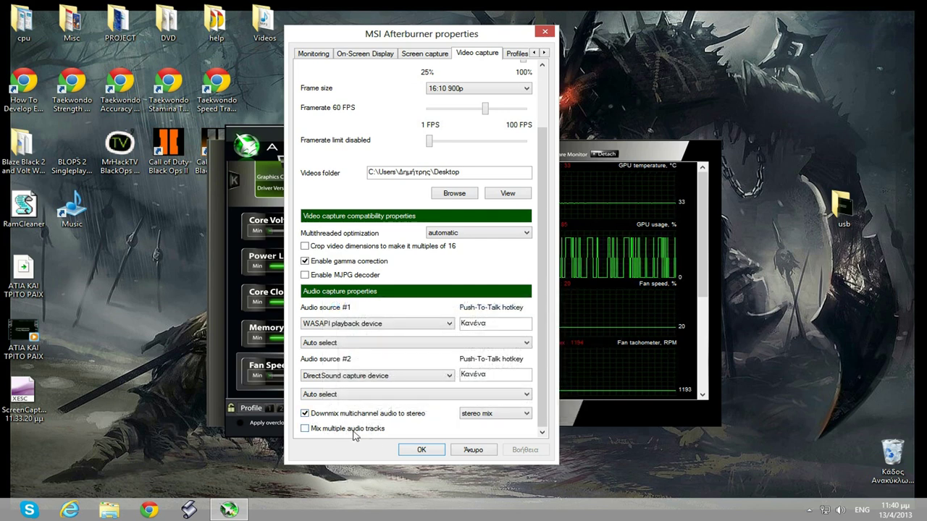
{"action": "mouse_move", "coordinate": [346, 434]}
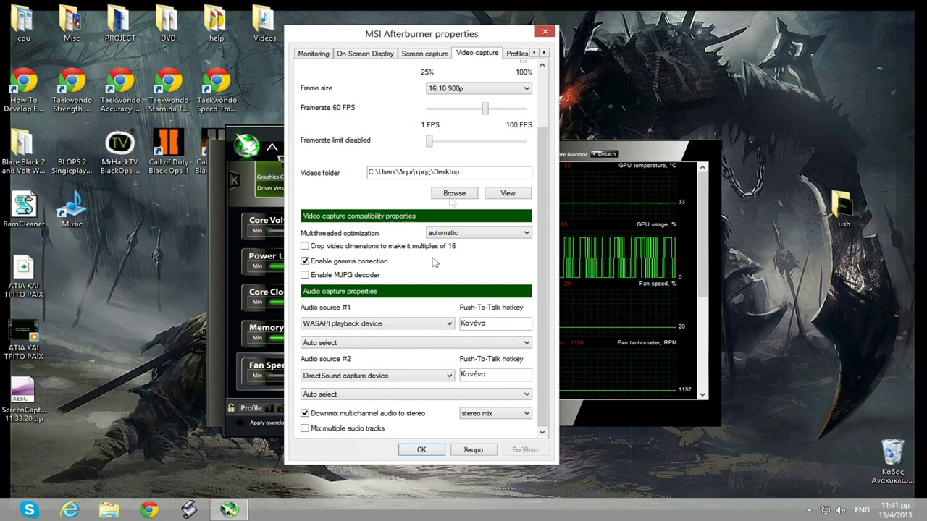
- Look through the profile and user interface settings, close the properties, and minimize the main window to the system tray
{"action": "left_click", "coordinate": [516, 55]}
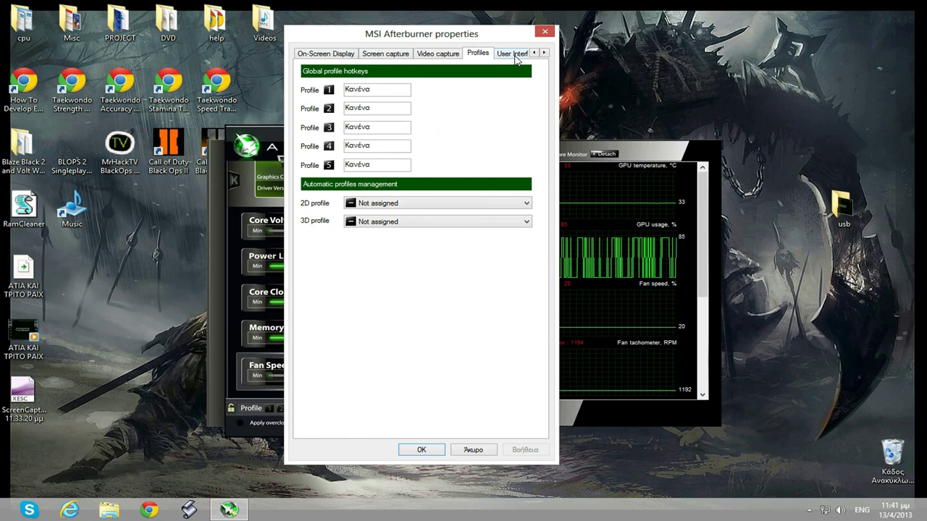
{"action": "left_click", "coordinate": [515, 55]}
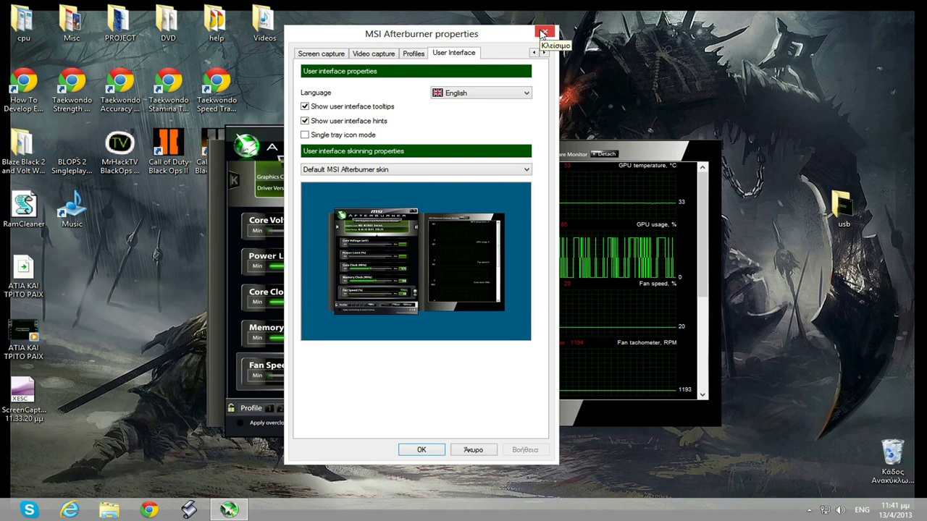
{"action": "left_click", "coordinate": [543, 33]}
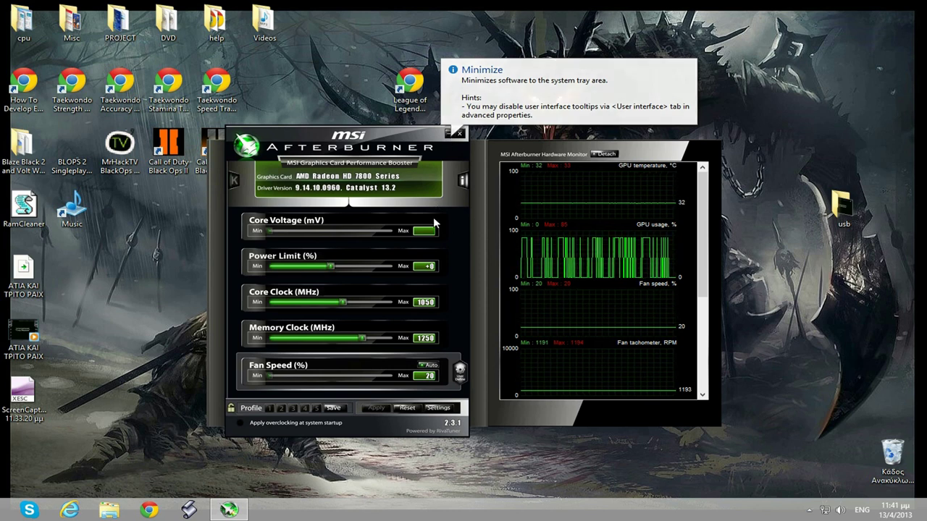
{"action": "left_click", "coordinate": [448, 134]}
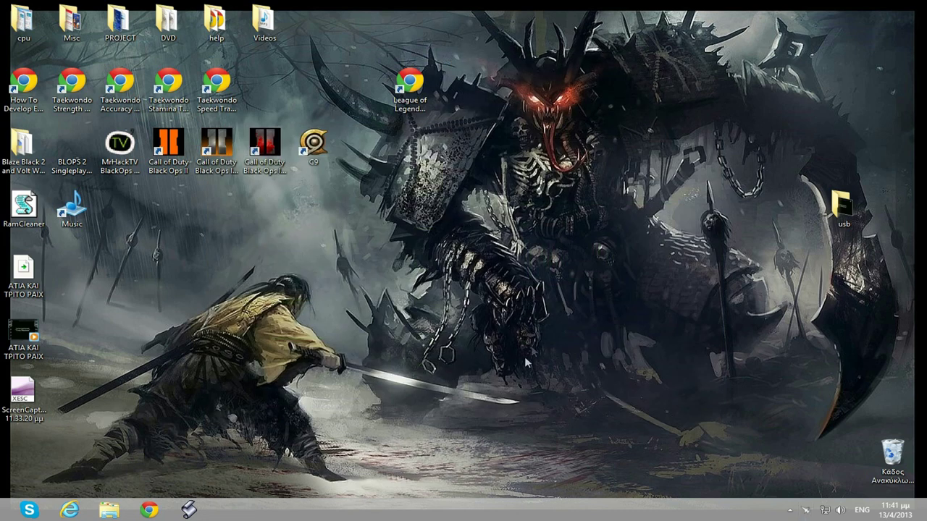